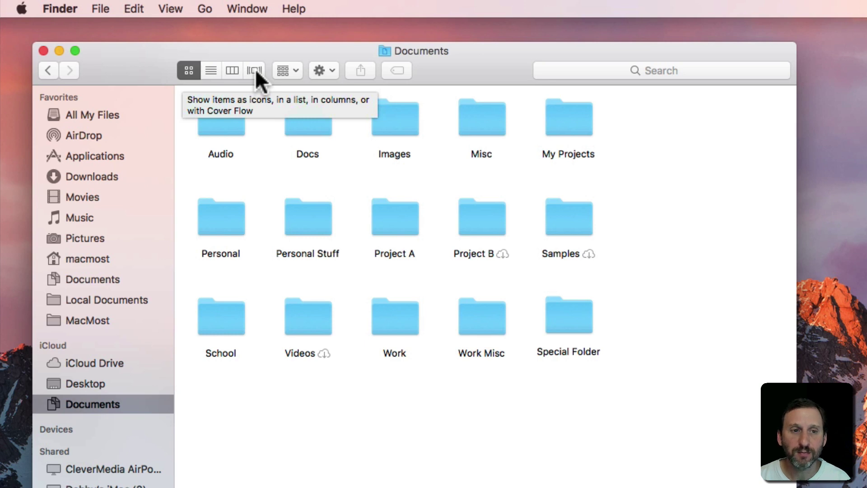
- Check the View menu, then look inside Project A's seven photos and return to Documents
click(176, 9)
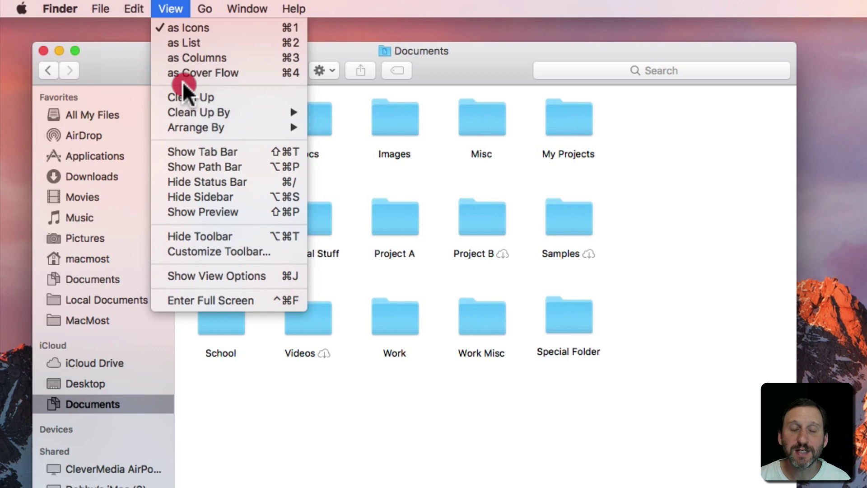
click(254, 38)
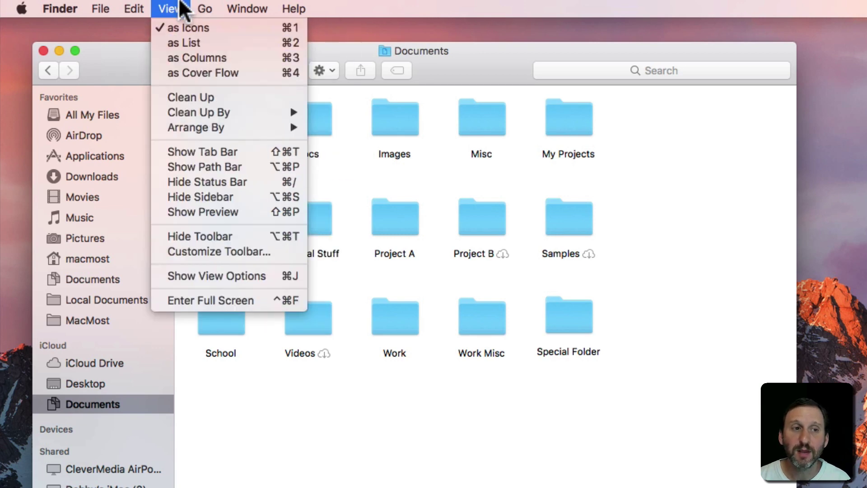
click(259, 28)
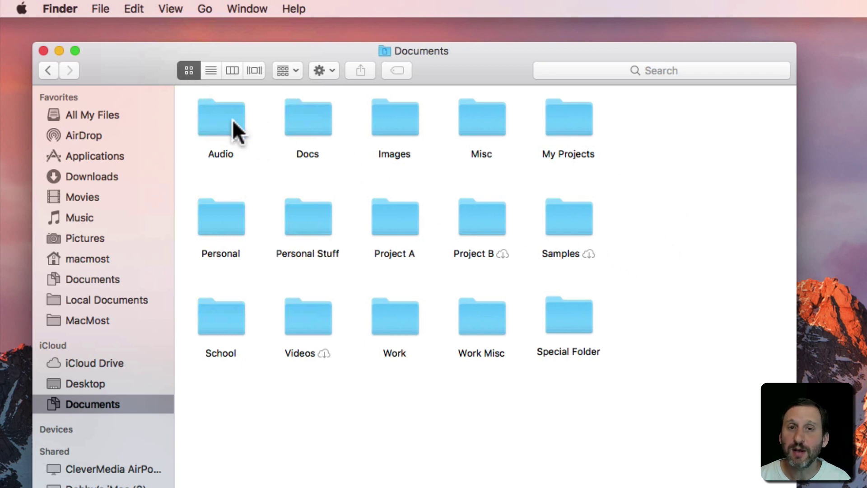
double_click(387, 229)
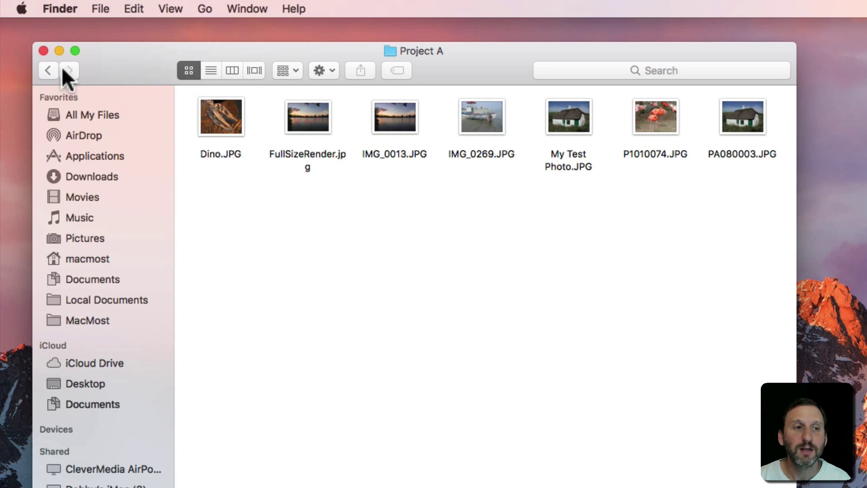
click(49, 69)
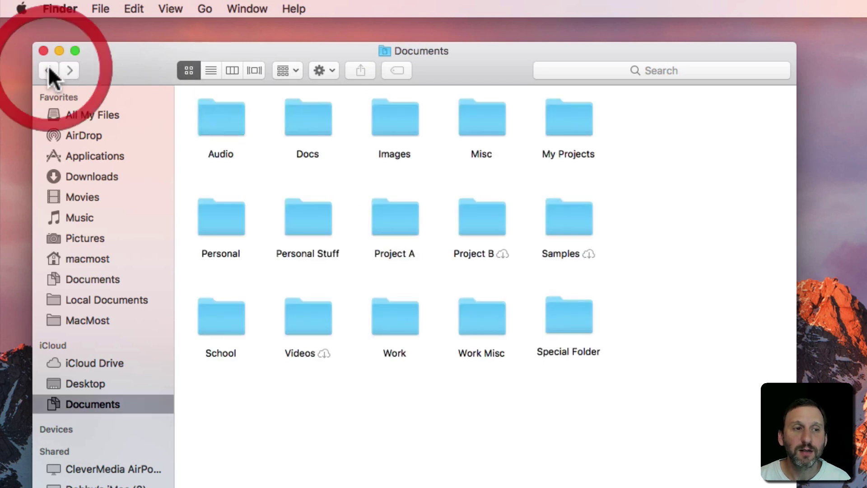
- Show Documents in List view and narrow the Name column so Size and Kind appear
click(211, 70)
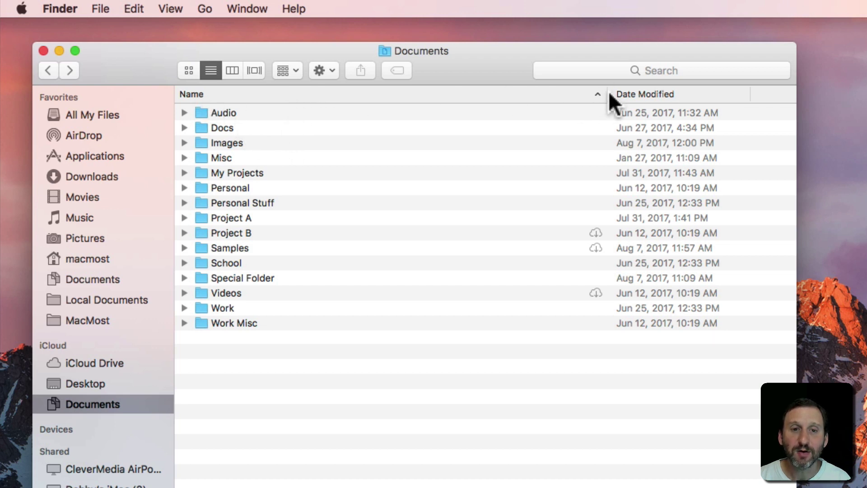
drag(609, 91, 404, 93)
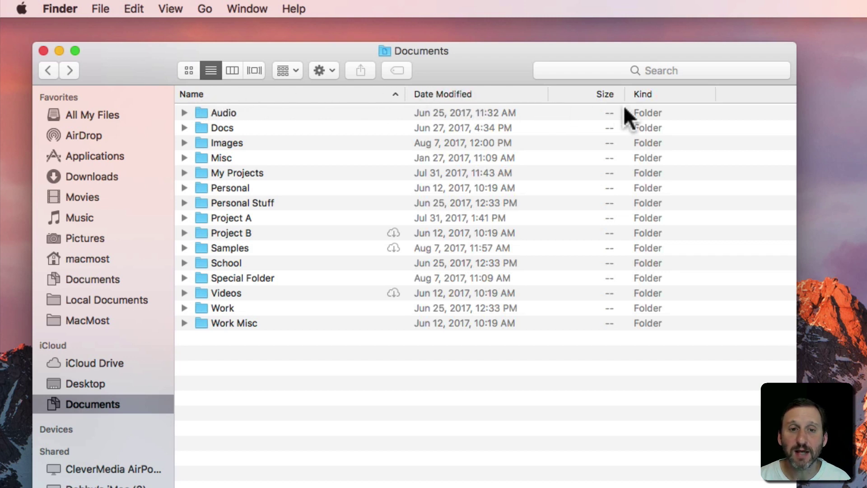
click(162, 9)
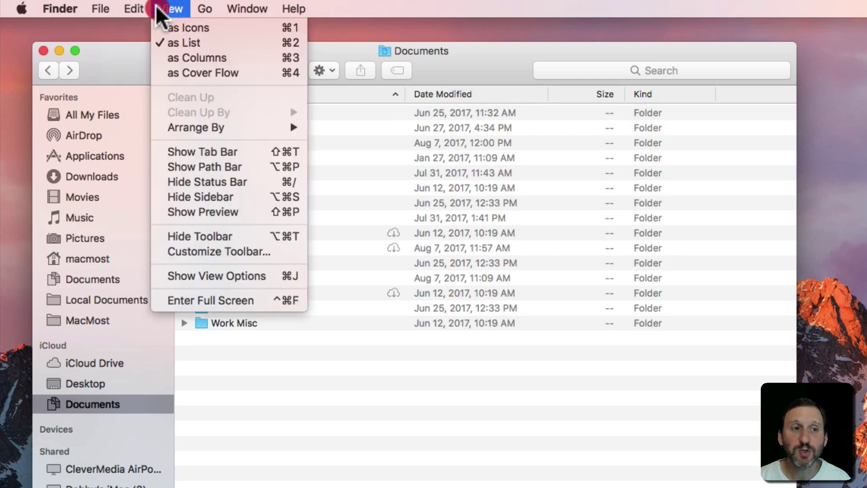
click(219, 278)
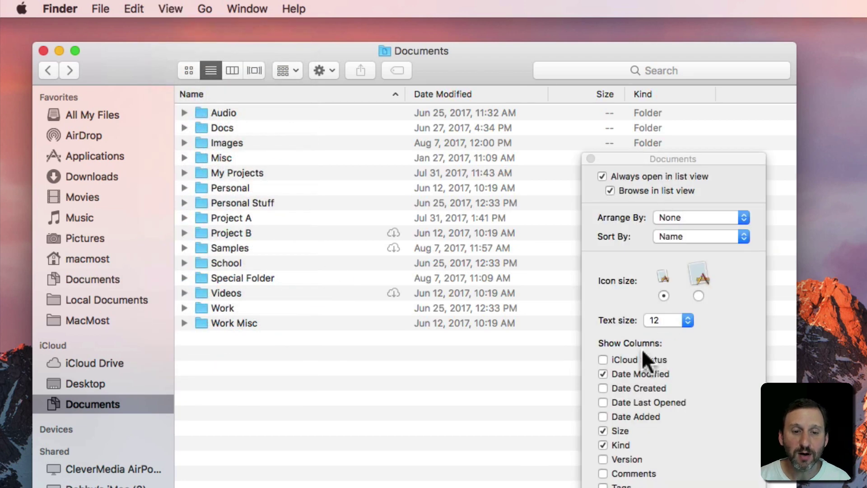
click(602, 387)
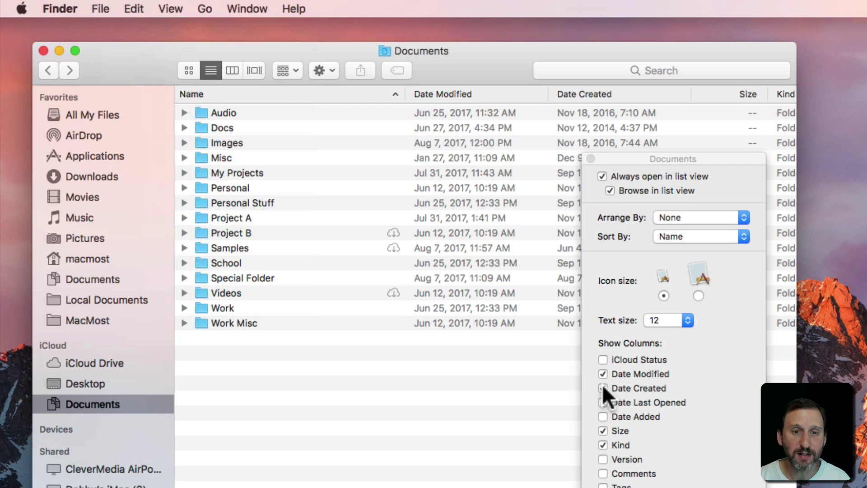
click(602, 387)
click(591, 159)
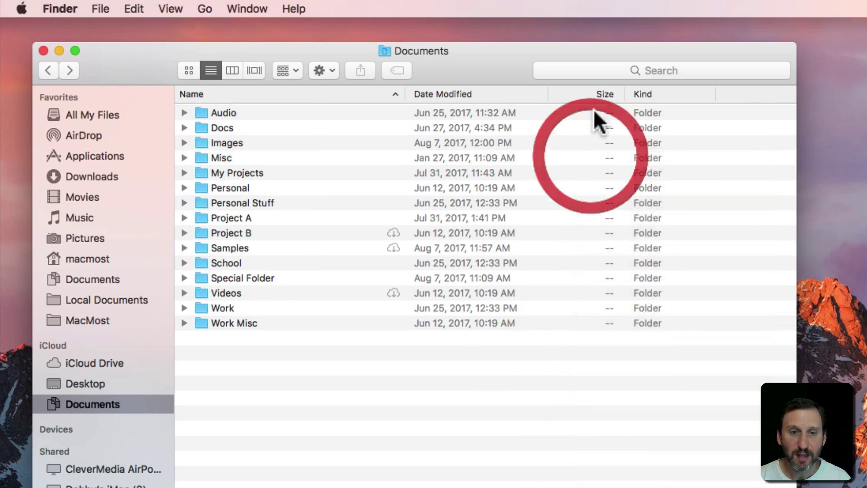
- Narrow Date Modified, try both date sorts, then sort Documents by Name ascending
drag(591, 95, 542, 91)
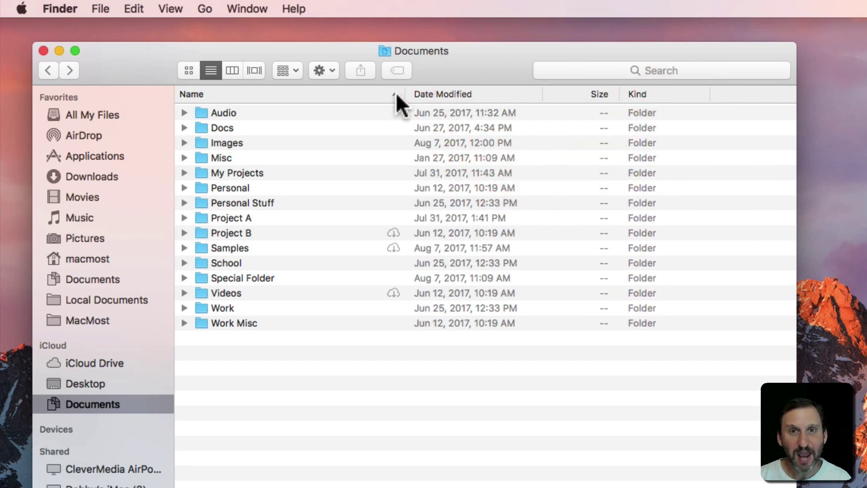
click(467, 94)
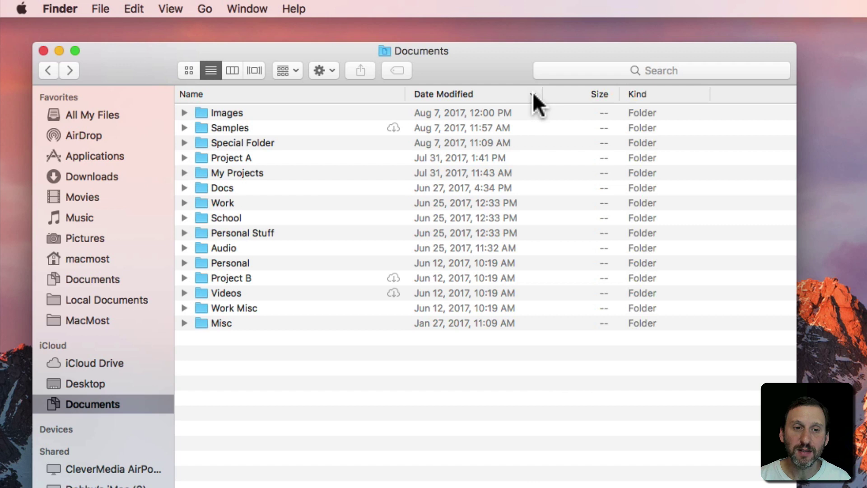
click(466, 95)
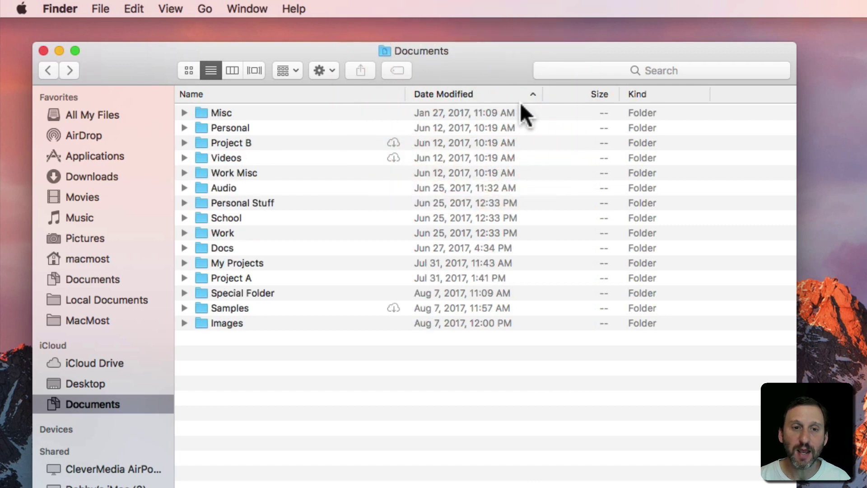
click(300, 93)
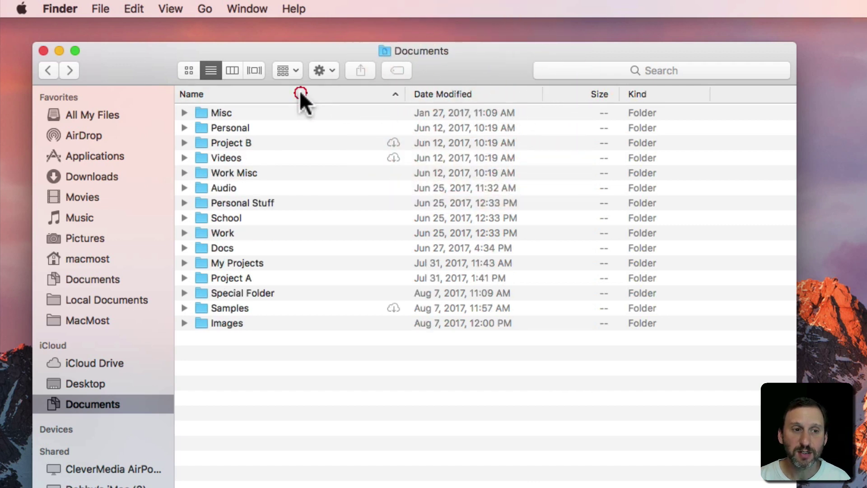
click(253, 95)
click(254, 95)
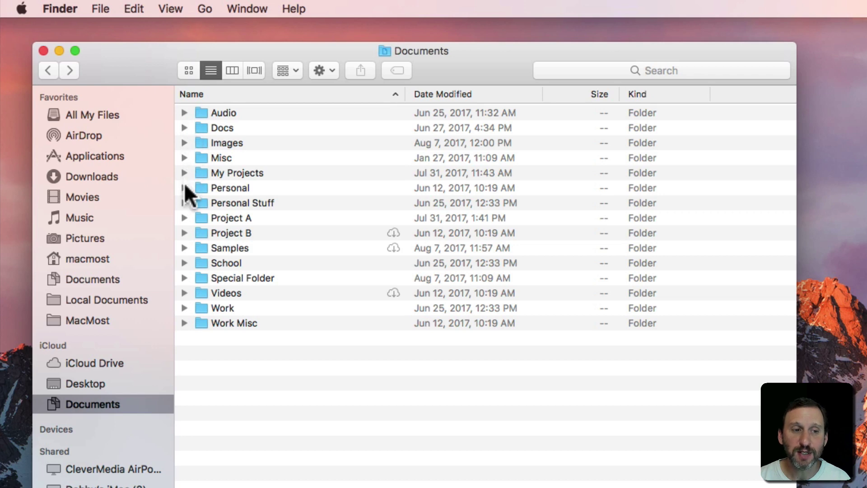
- Expand Project A in the list, then switch Documents to Column view
click(184, 217)
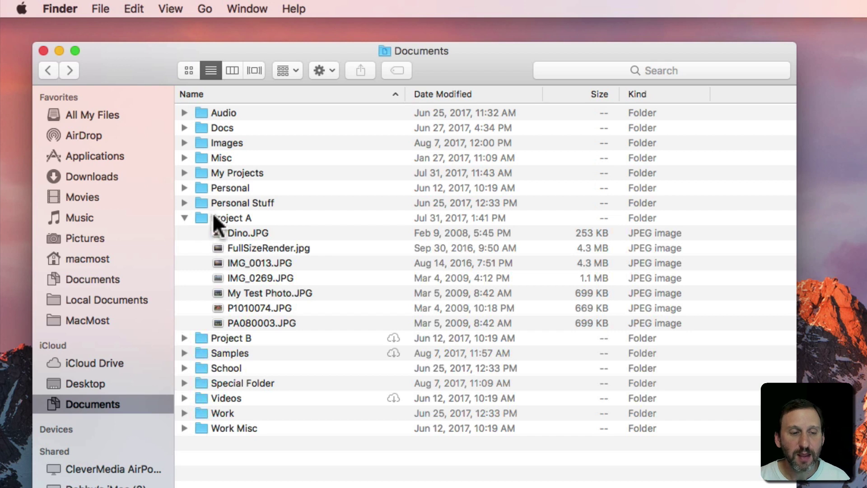
click(233, 70)
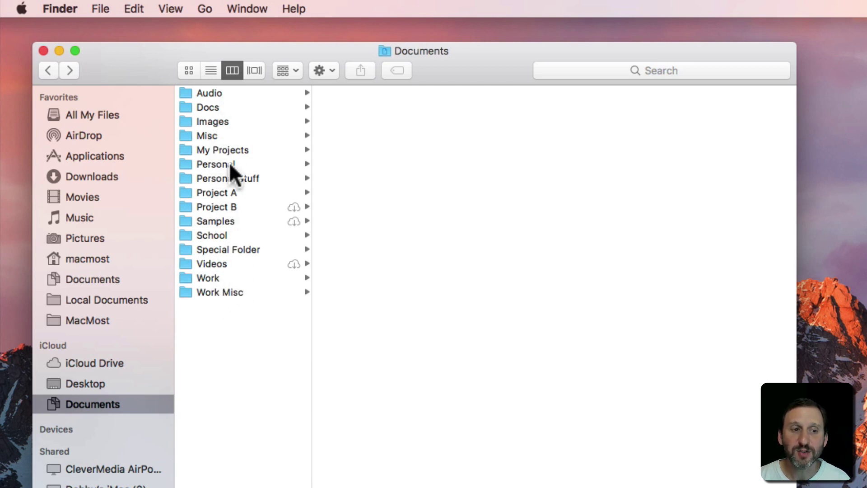
- Browse Project A, Project B, Samples, School, Special Folder, Videos, Work and Work Misc in columns
click(231, 193)
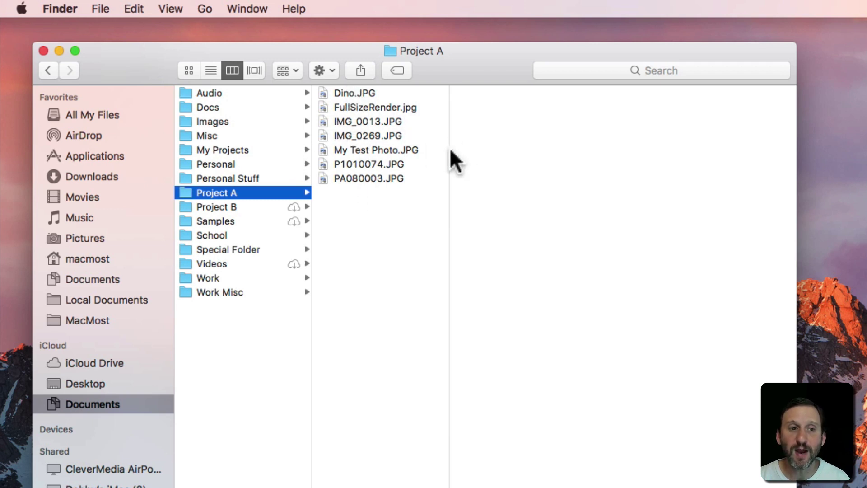
click(250, 203)
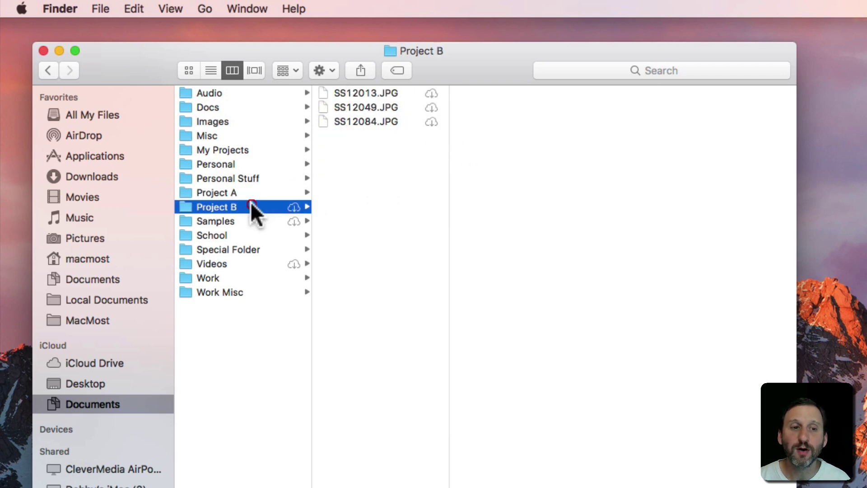
click(214, 220)
click(211, 235)
click(214, 248)
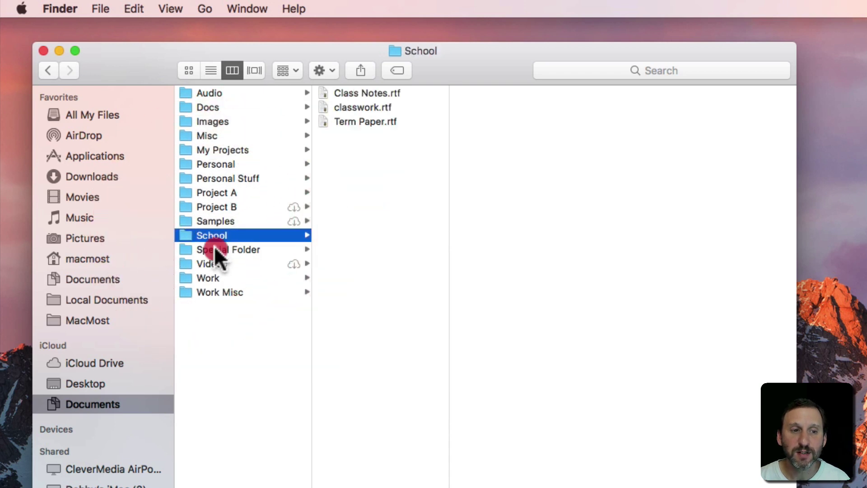
click(214, 262)
click(211, 278)
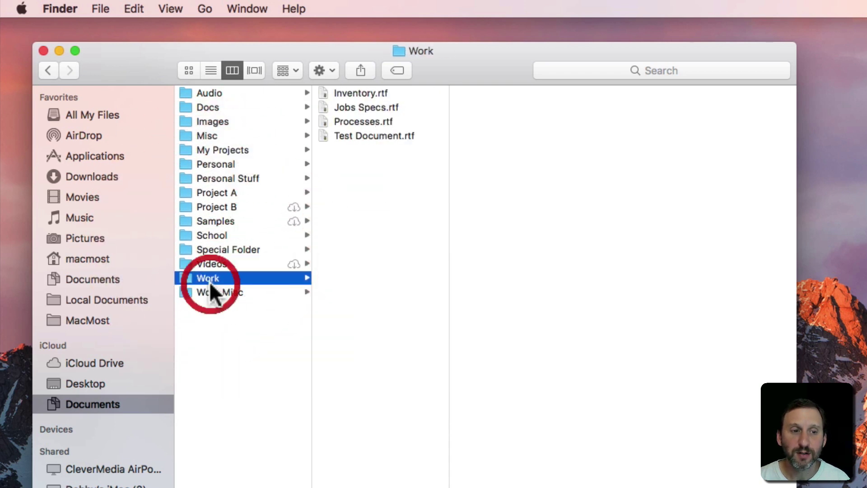
click(206, 292)
- Drill into Misc > Temp and preview IMG_0263.JPG
click(214, 133)
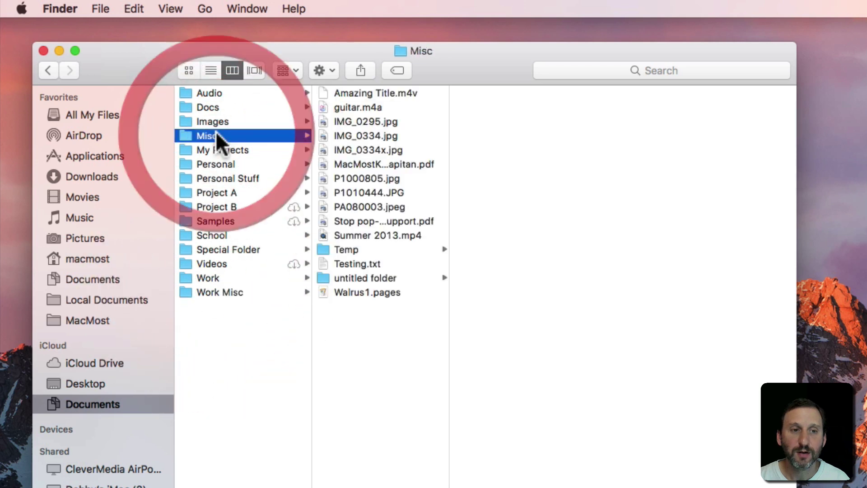
click(368, 249)
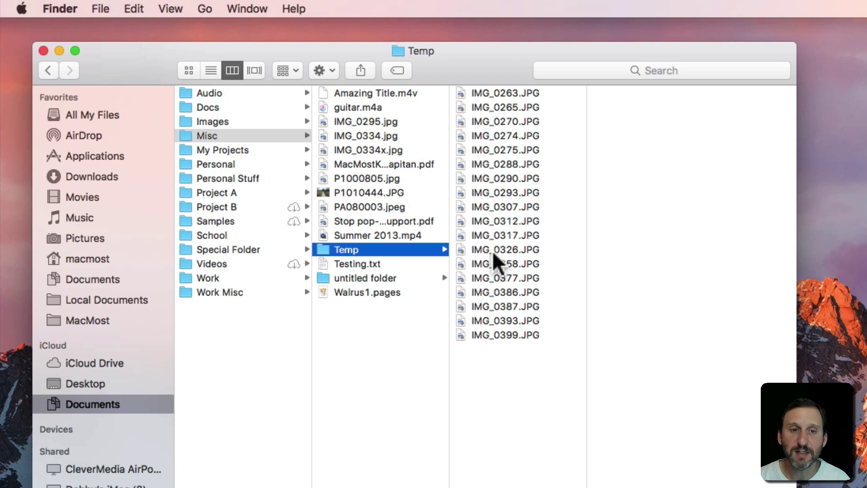
click(486, 89)
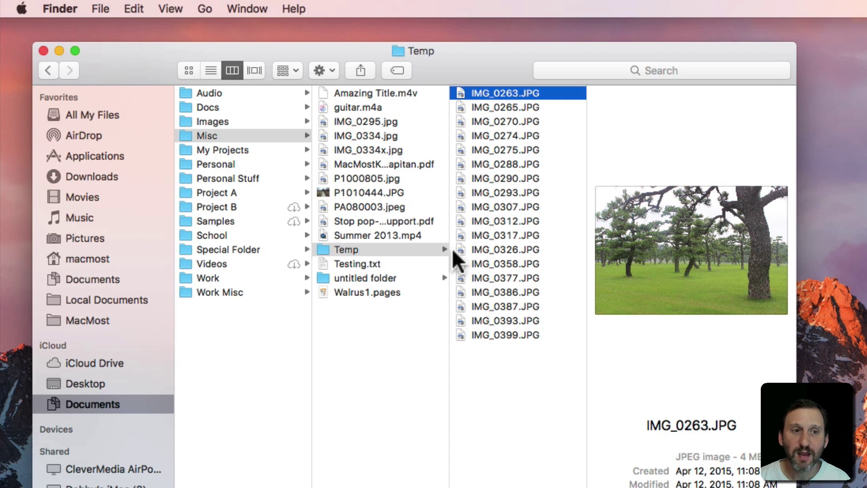
- Switch the Temp folder to Cover Flow view, showing IMG_0263.JPG's pine-tree photo
click(253, 70)
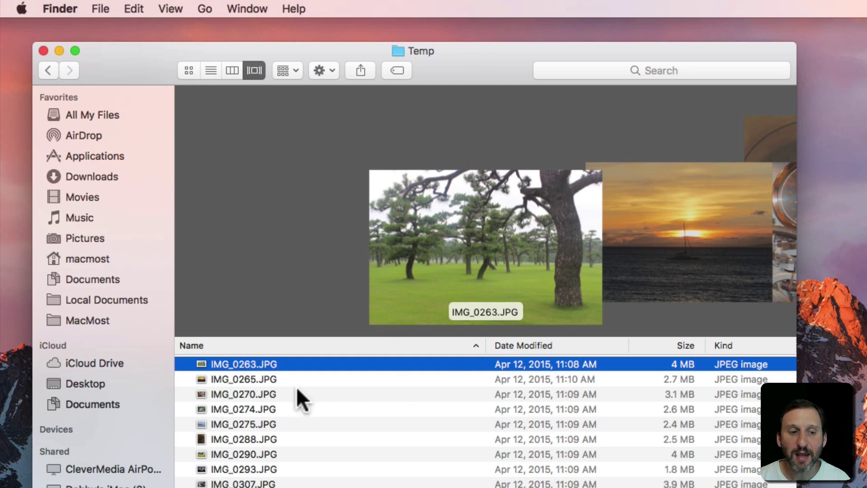
click(250, 441)
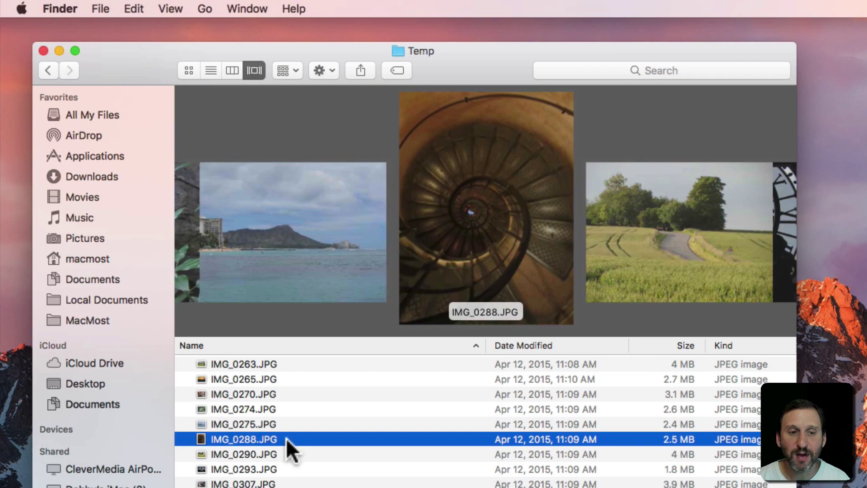
scroll(405, 237, left, 3)
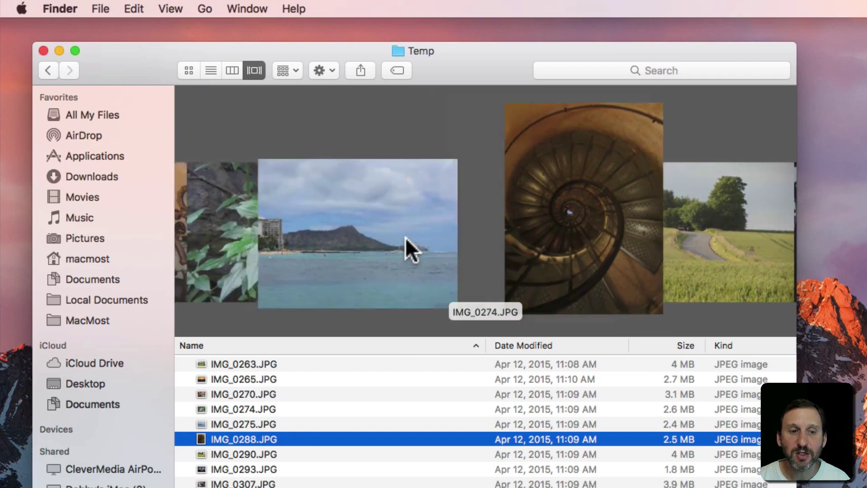
scroll(405, 237, right, 5)
scroll(405, 237, left, 4)
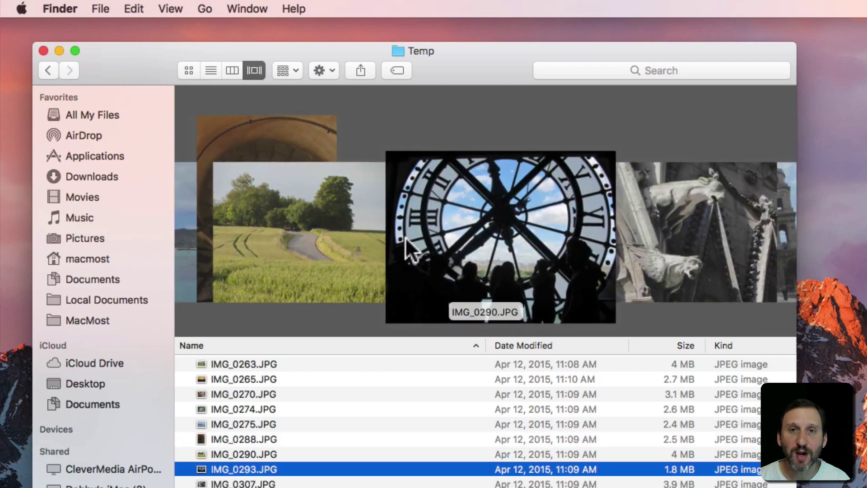
scroll(405, 238, right, 6)
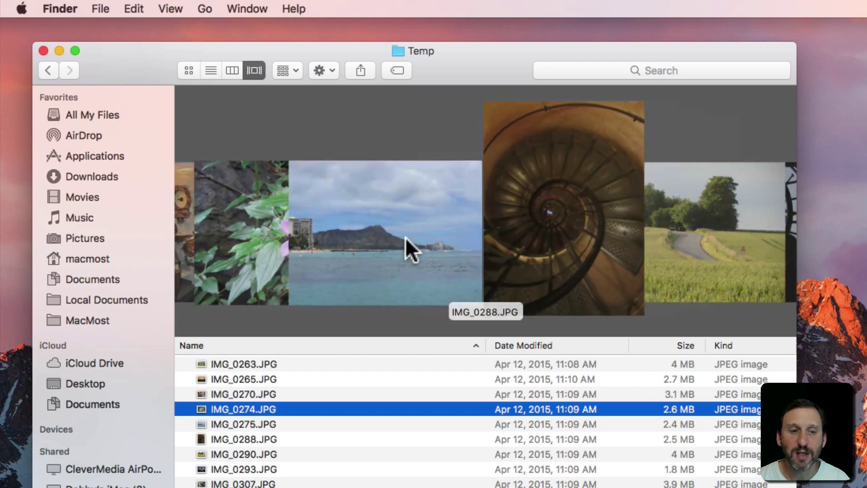
scroll(405, 237, right, 3)
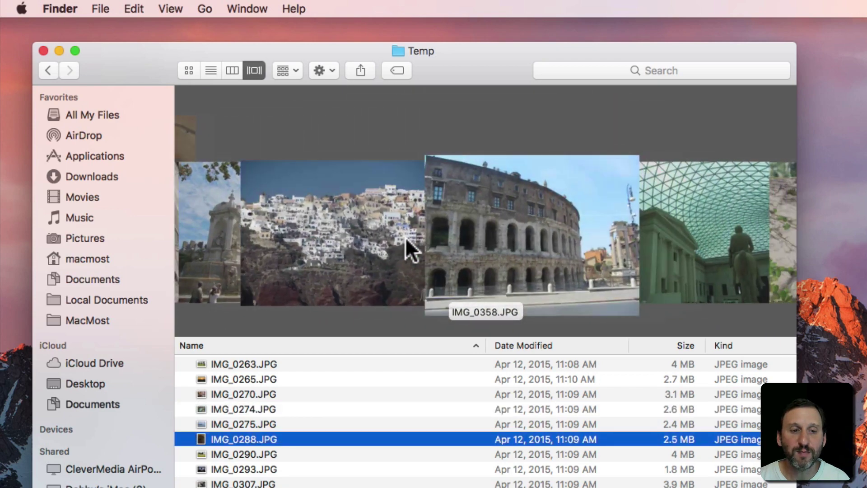
scroll(362, 237, left, 8)
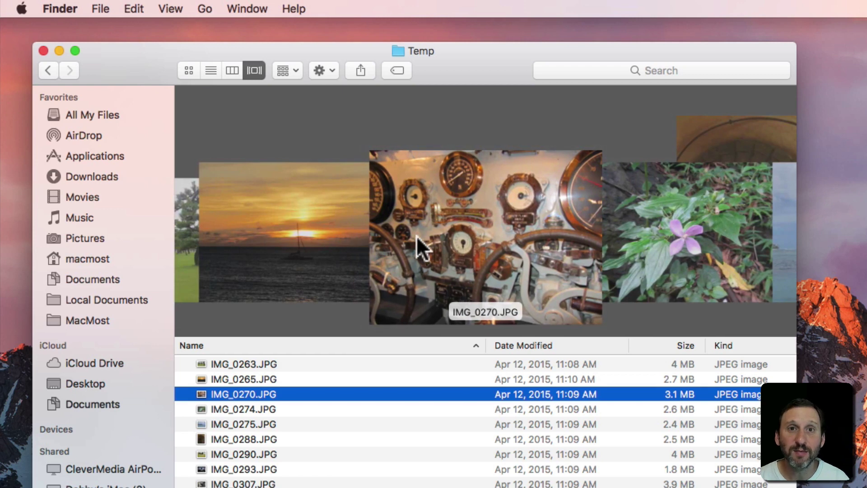
scroll(332, 247, left, 2)
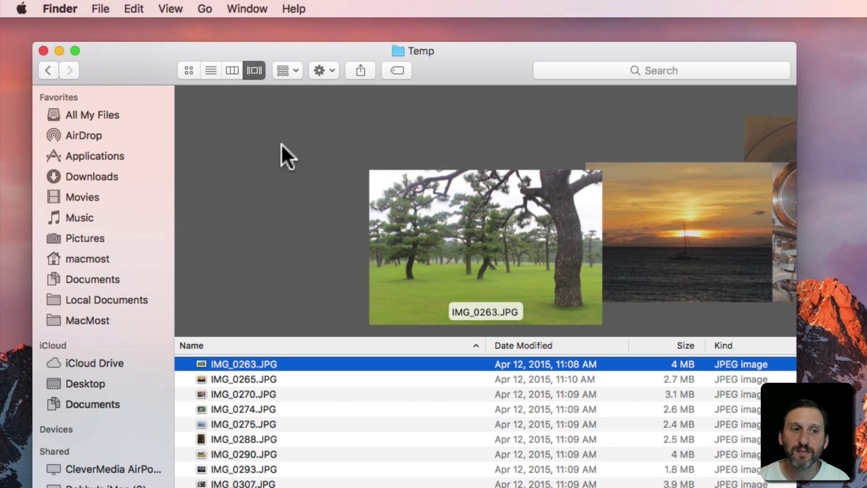
- Cycle Temp through Column, List and Icon views, ending on icon thumbnails, and glance at the View menu
click(232, 71)
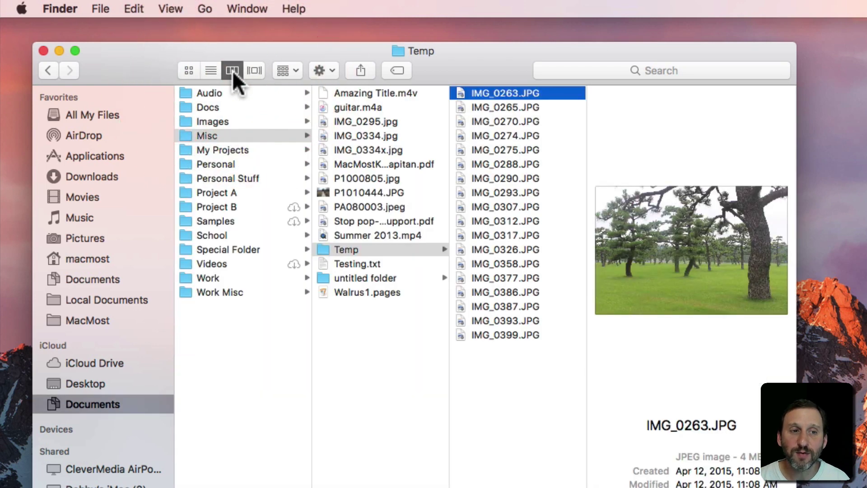
click(211, 70)
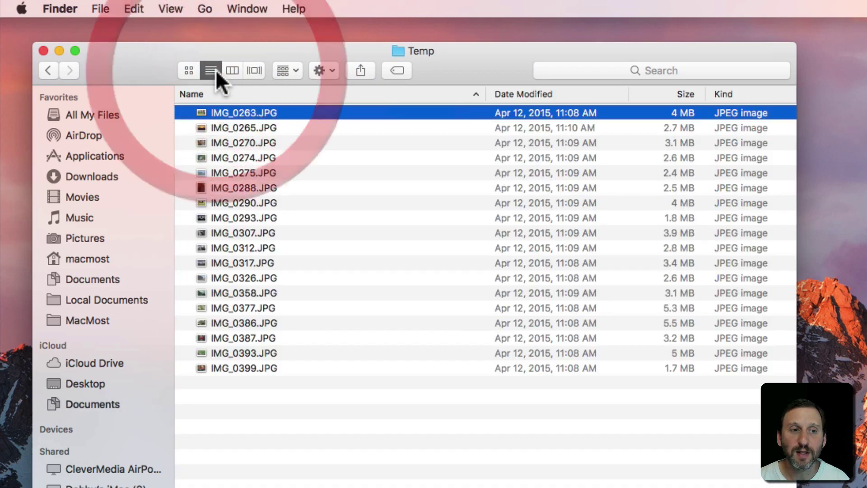
click(188, 71)
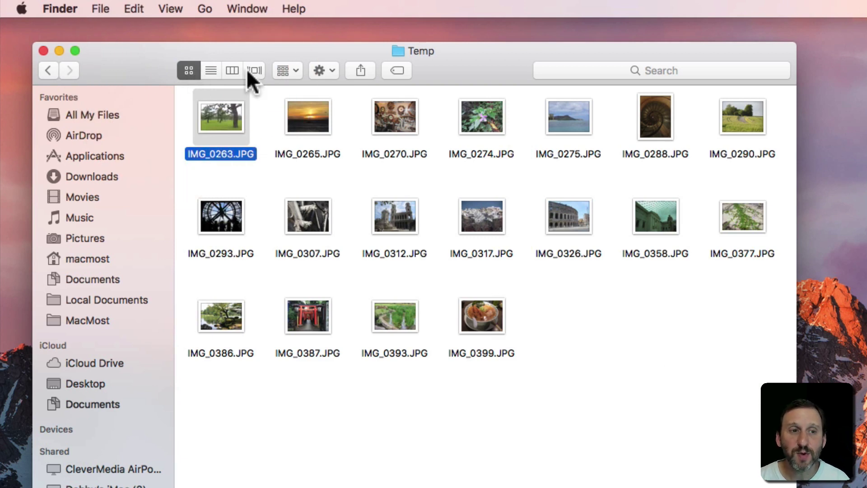
click(170, 9)
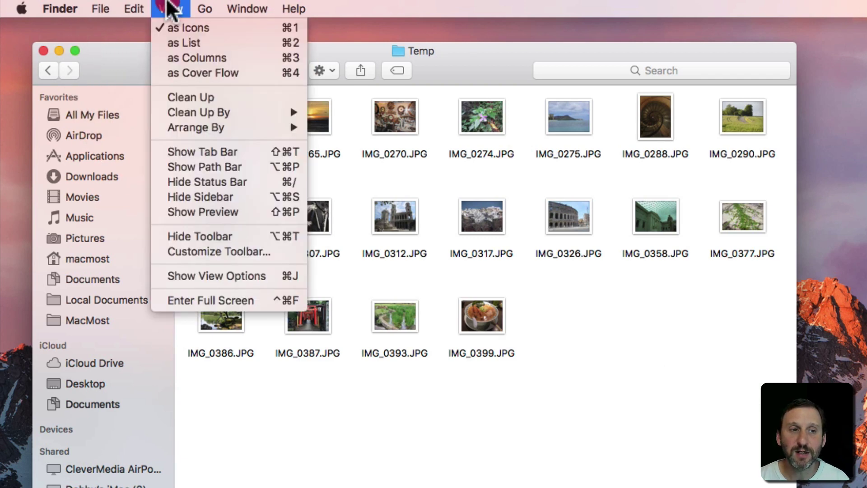
click(172, 10)
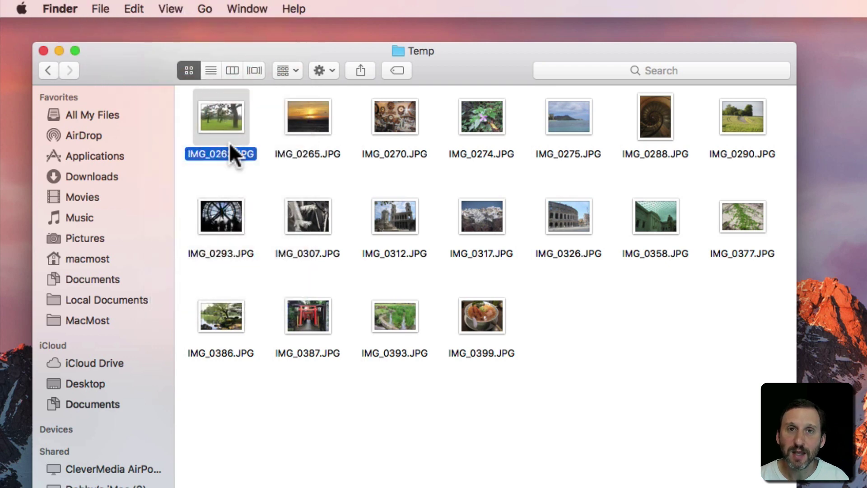